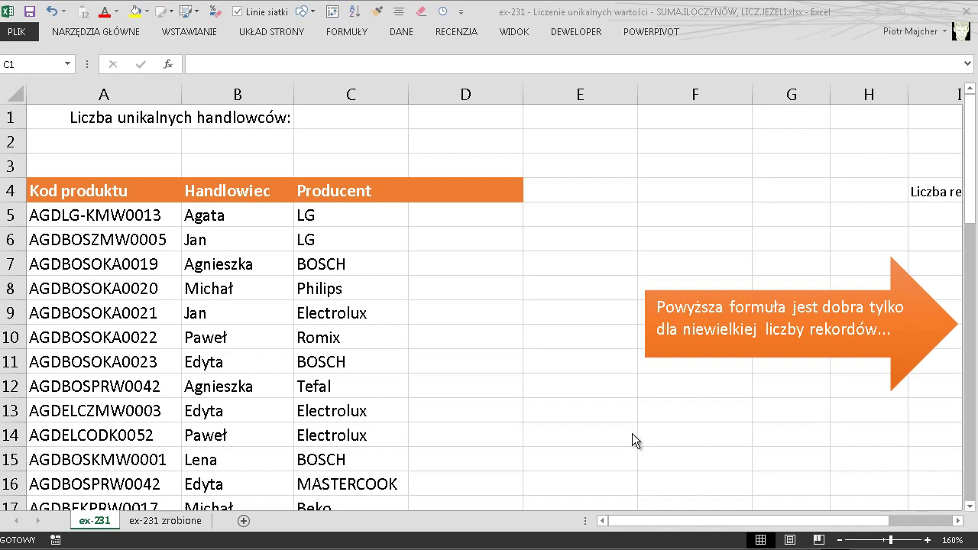
- Select cell C1, next to the 'Liczba unikalnych handlowców:' label
{"action": "left_click", "coordinate": [346, 114]}
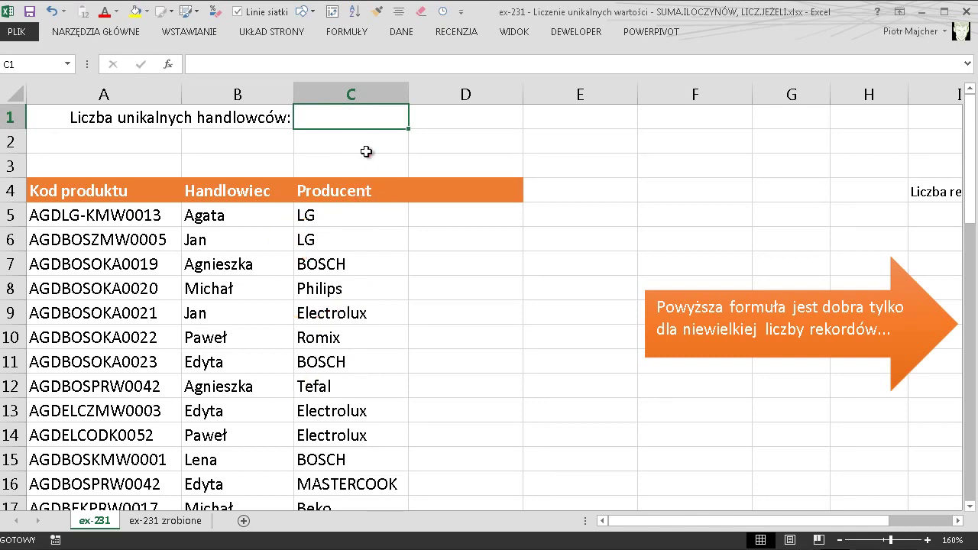
- Enter =LICZ.JEŻELI(B5:B50;B5:B50) in C1 and preview its array of counts with F9
{"action": "type", "text": "=licz"}
{"action": "key", "text": "Tab"}
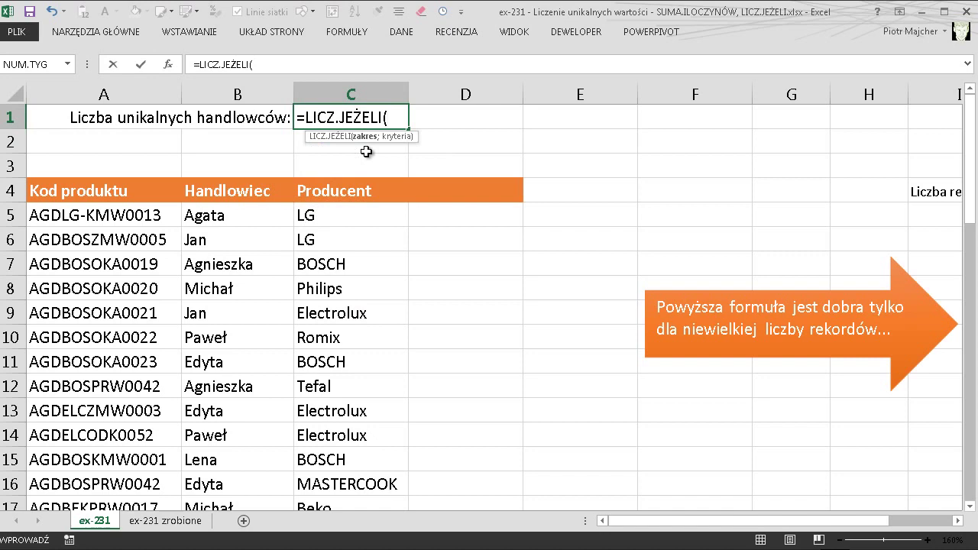
{"action": "left_click", "coordinate": [263, 216]}
{"action": "key", "text": "ctrl+shift+Down"}
{"action": "scroll", "coordinate": [263, 215], "scroll_direction": "up", "scroll_amount": 10}
{"action": "scroll", "coordinate": [263, 216], "scroll_direction": "up", "scroll_amount": 1}
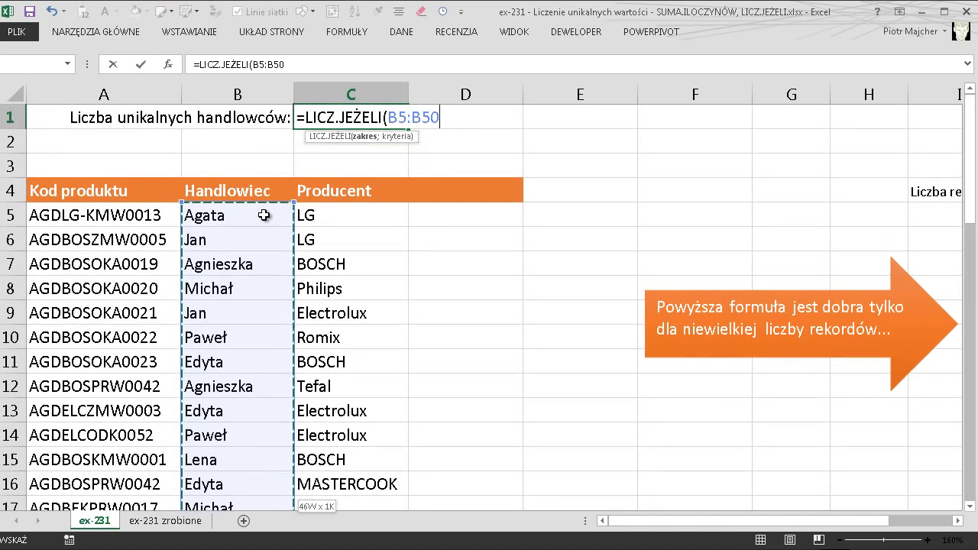
{"action": "type", "text": ";"}
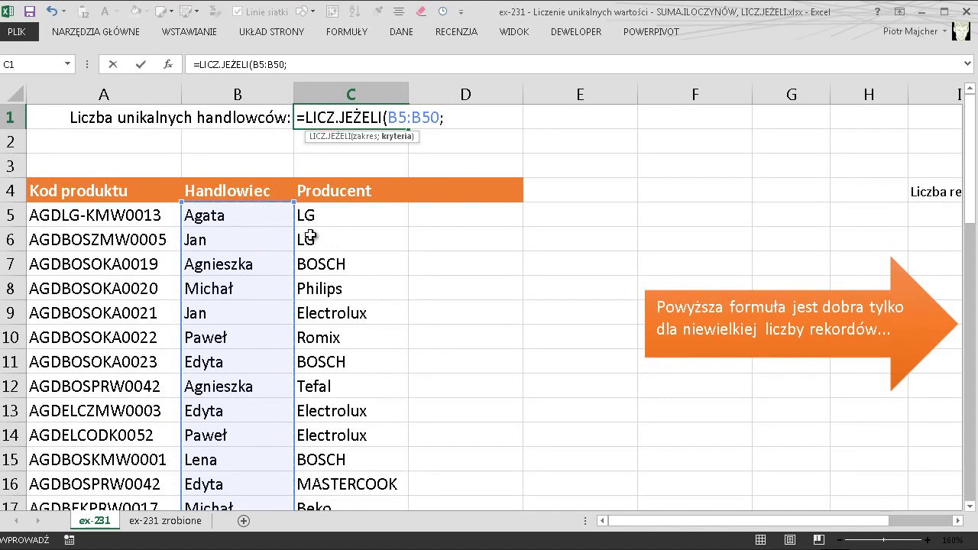
{"action": "left_click", "coordinate": [262, 219]}
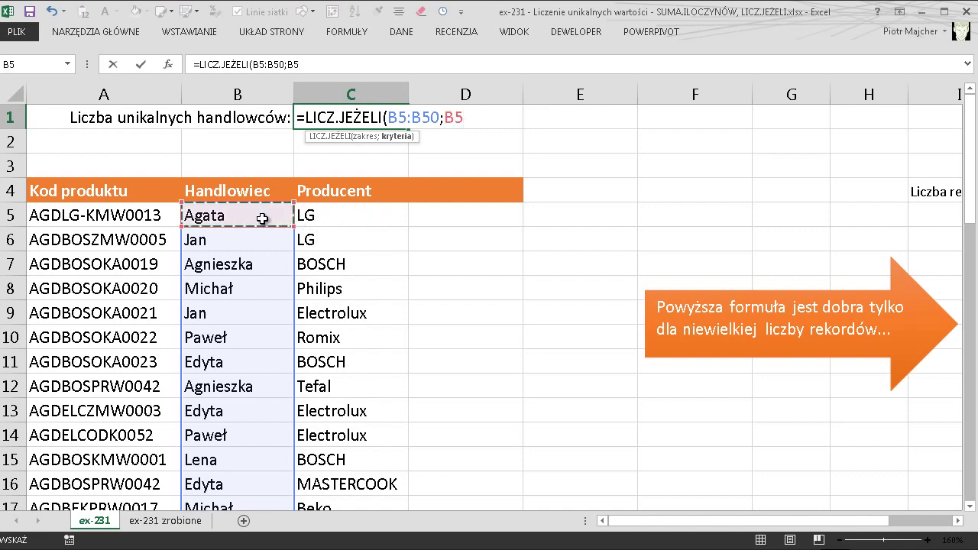
{"action": "key", "text": "ctrl+shift+Down"}
{"action": "key", "text": "ctrl+BackSpace"}
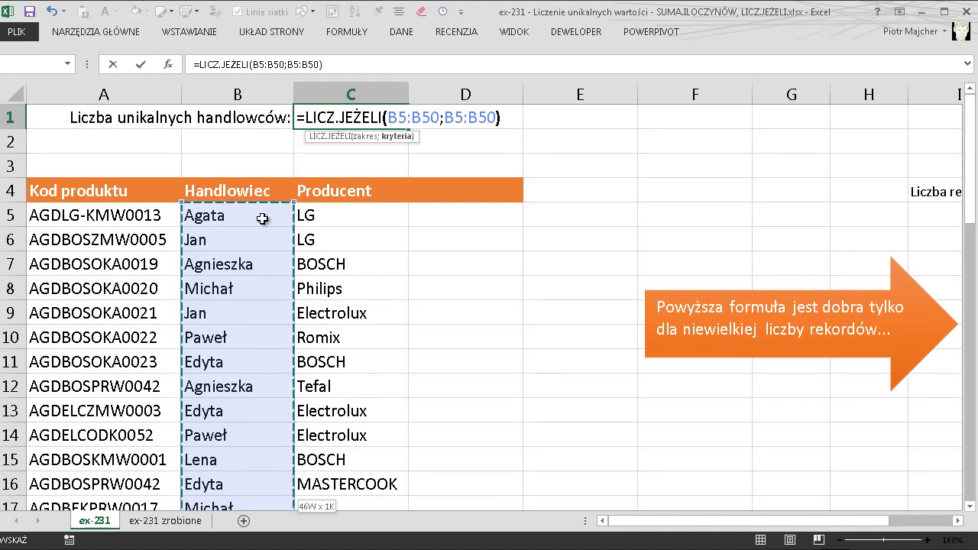
{"action": "type", "text": ")"}
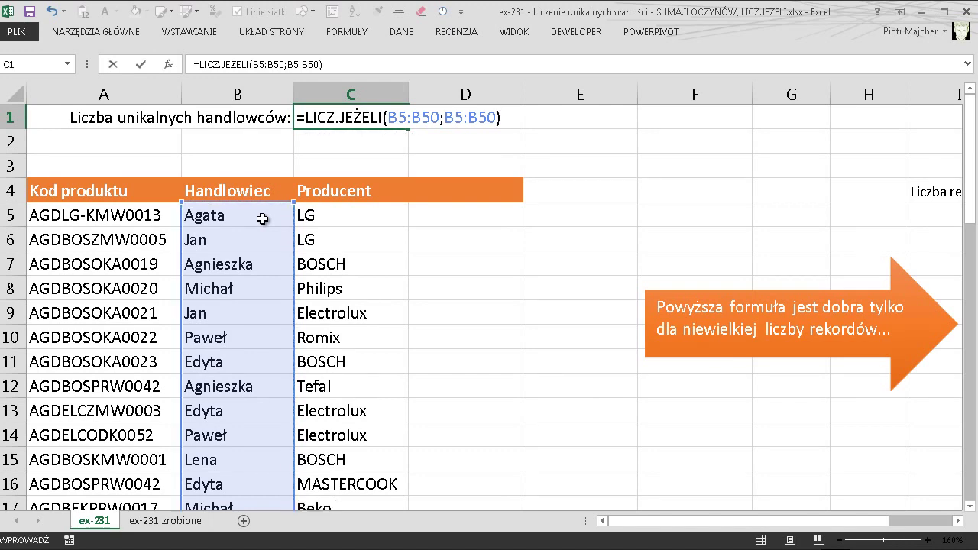
{"action": "key", "text": "F9"}
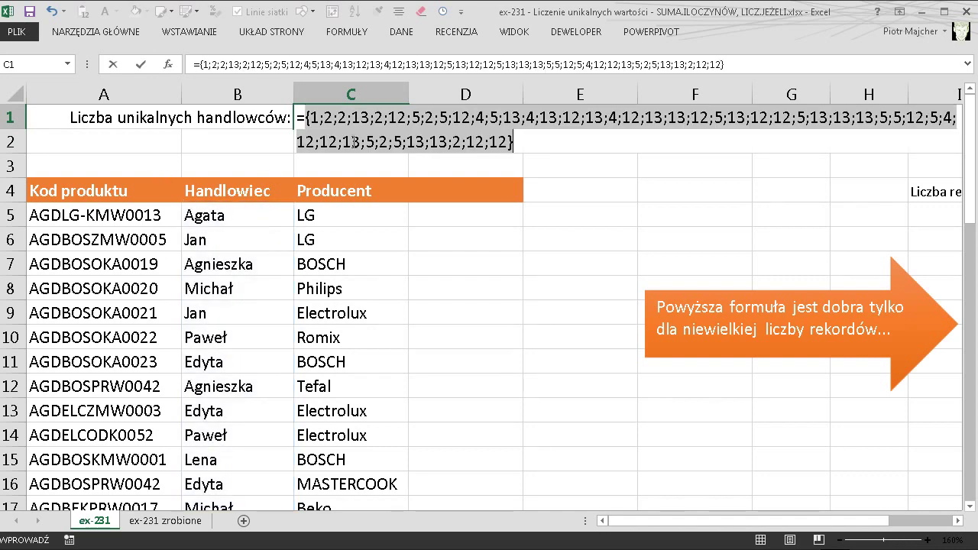
{"action": "left_click_drag", "start_coordinate": [311, 130], "coordinate": [321, 130]}
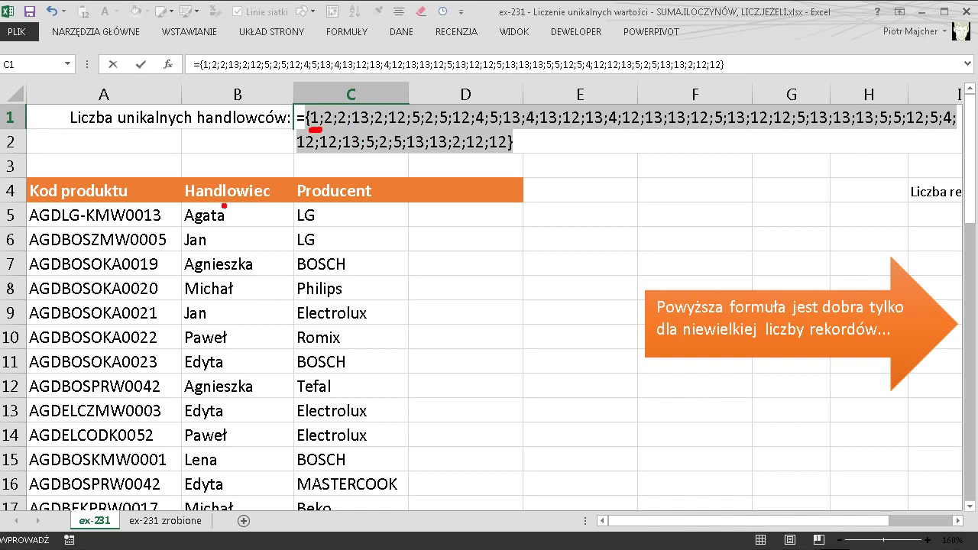
{"action": "mouse_move", "coordinate": [205, 203]}
{"action": "left_mouse_down"}
{"action": "mouse_move", "coordinate": [186, 203]}
{"action": "mouse_move", "coordinate": [202, 201]}
{"action": "left_mouse_up"}
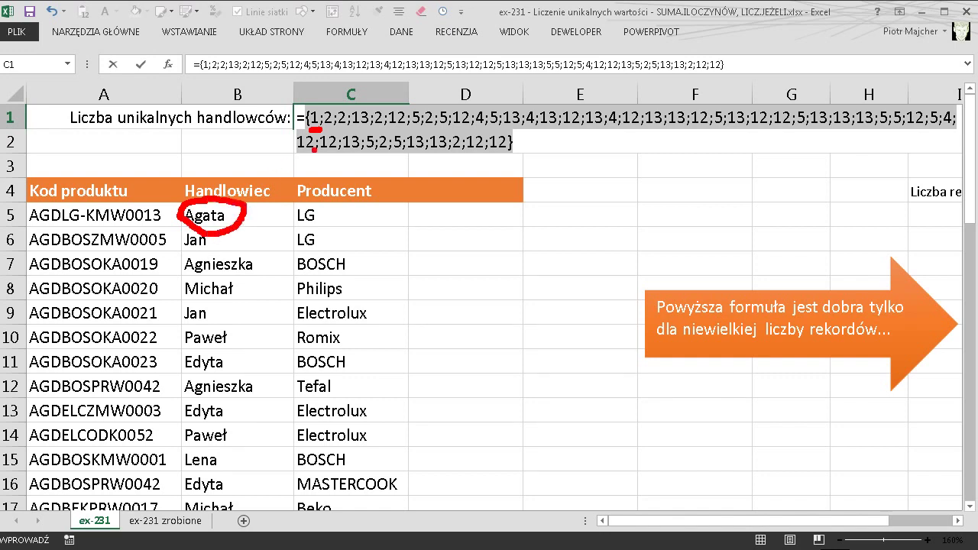
{"action": "left_click_drag", "start_coordinate": [324, 129], "coordinate": [331, 130]}
{"action": "left_click_drag", "start_coordinate": [216, 220], "coordinate": [226, 226]}
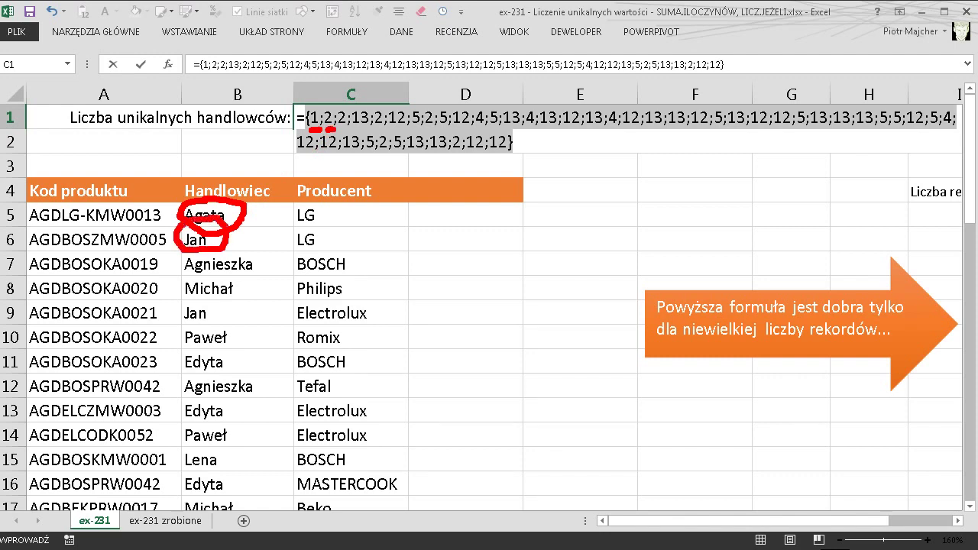
{"action": "left_click_drag", "start_coordinate": [216, 300], "coordinate": [223, 295]}
{"action": "key", "text": "e"}
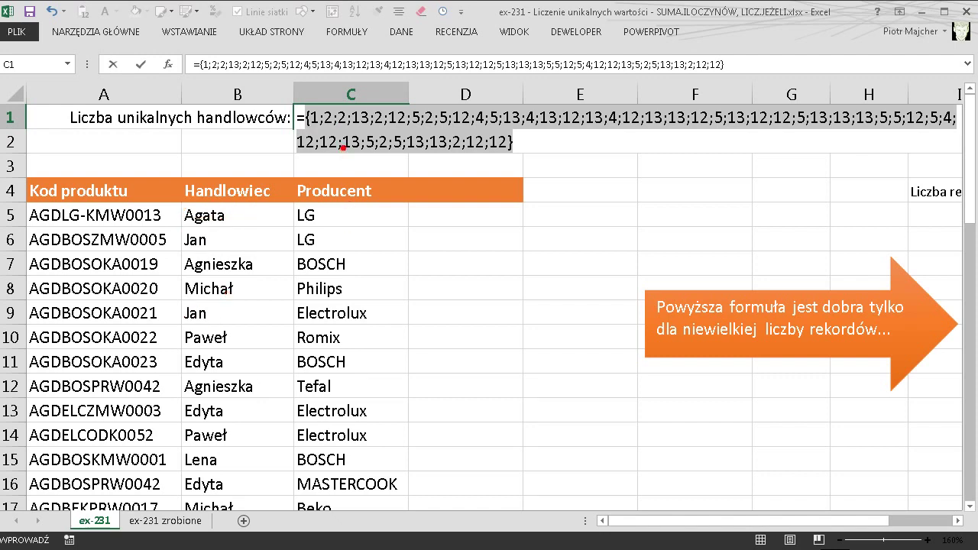
{"action": "left_click_drag", "start_coordinate": [339, 130], "coordinate": [347, 132]}
{"action": "left_click_drag", "start_coordinate": [201, 260], "coordinate": [220, 291]}
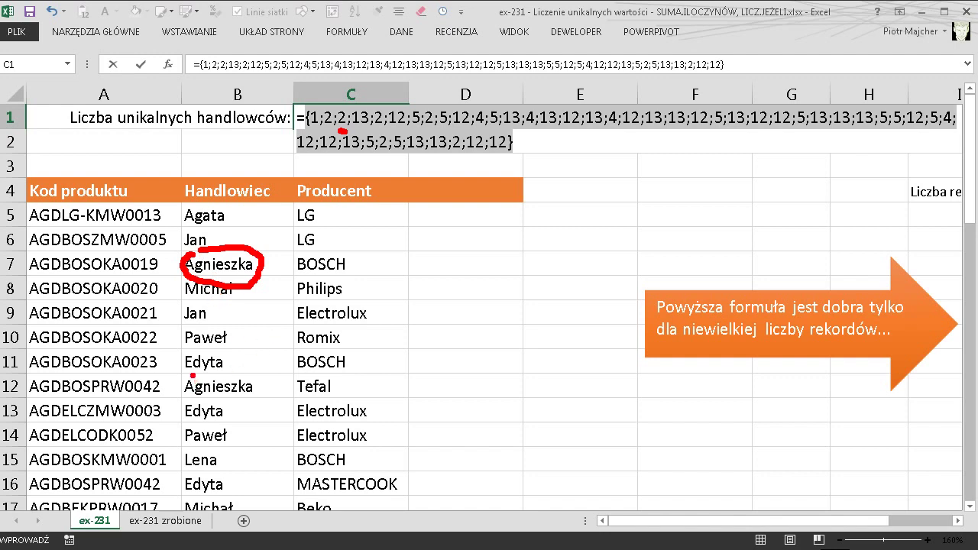
{"action": "left_click_drag", "start_coordinate": [194, 377], "coordinate": [215, 365]}
{"action": "left_click_drag", "start_coordinate": [426, 131], "coordinate": [436, 132]}
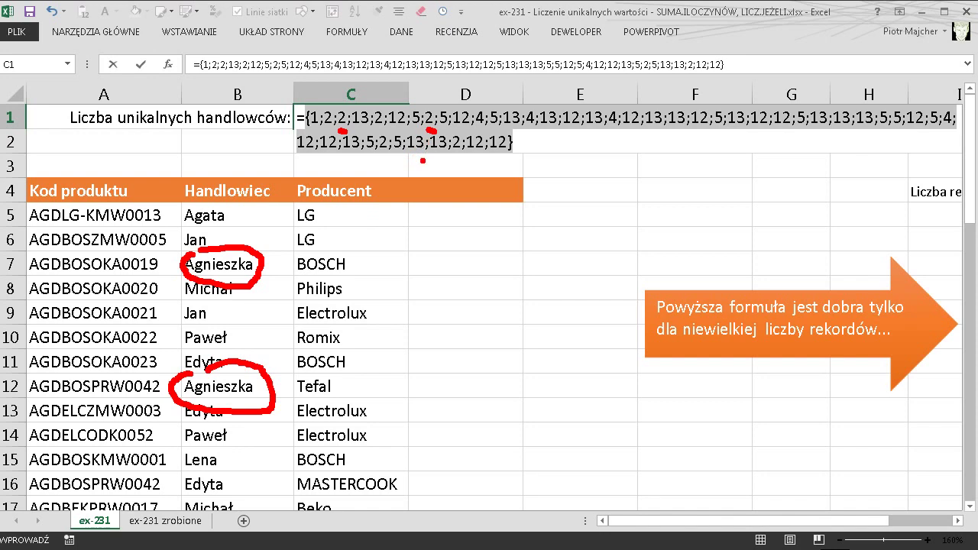
{"action": "key", "text": "Escape"}
{"action": "key", "text": "ctrl+z"}
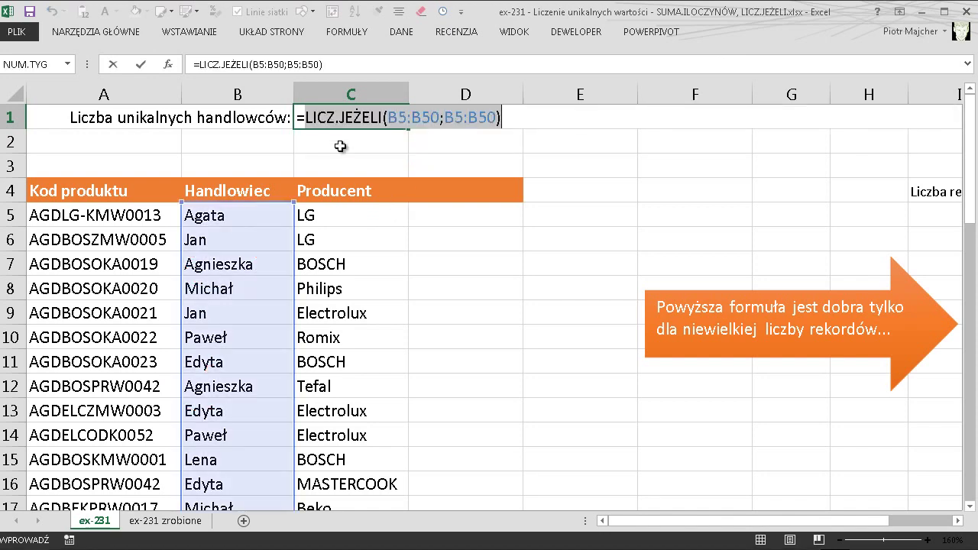
- Prefix the C1 formula with 1/ and preview the resulting array of fractions
{"action": "key", "text": "F2"}
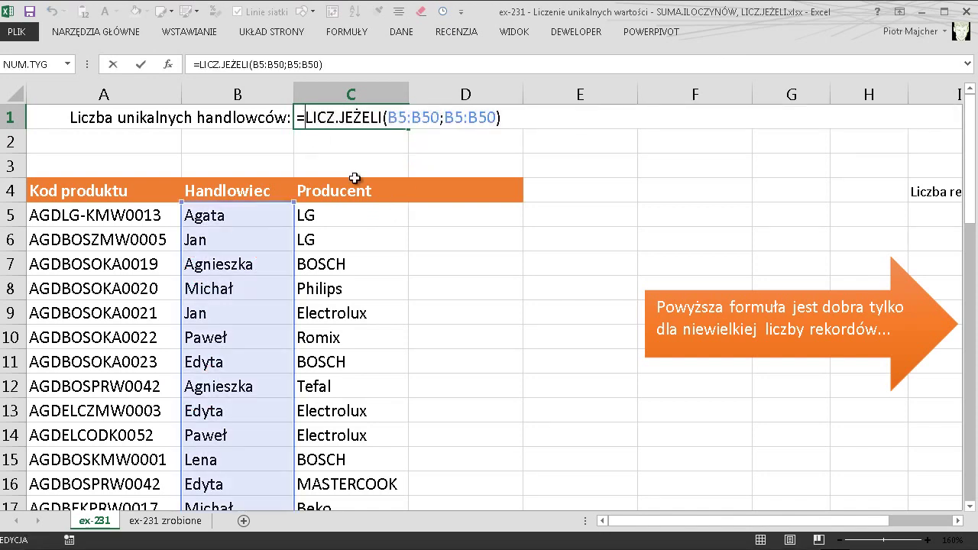
{"action": "type", "text": "1"}
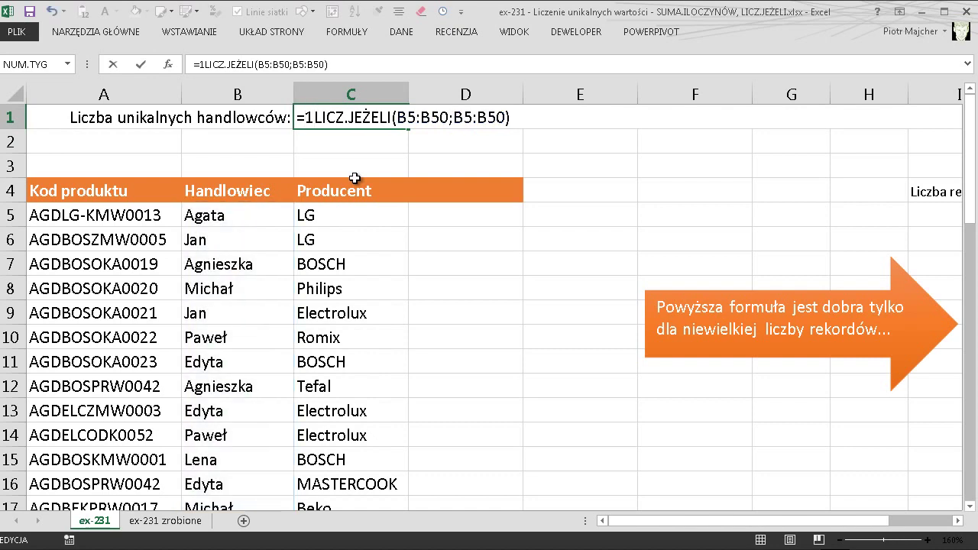
{"action": "type", "text": "/"}
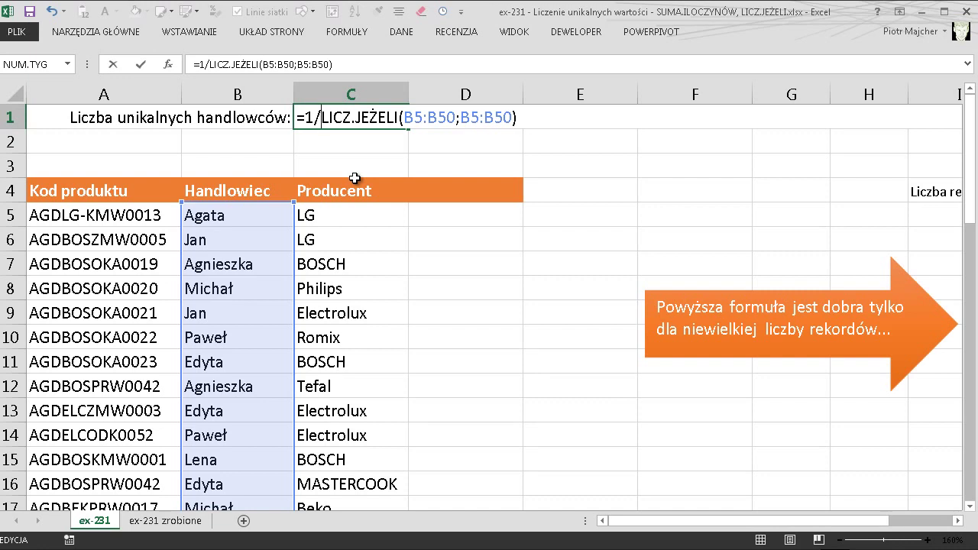
{"action": "key", "text": "F9"}
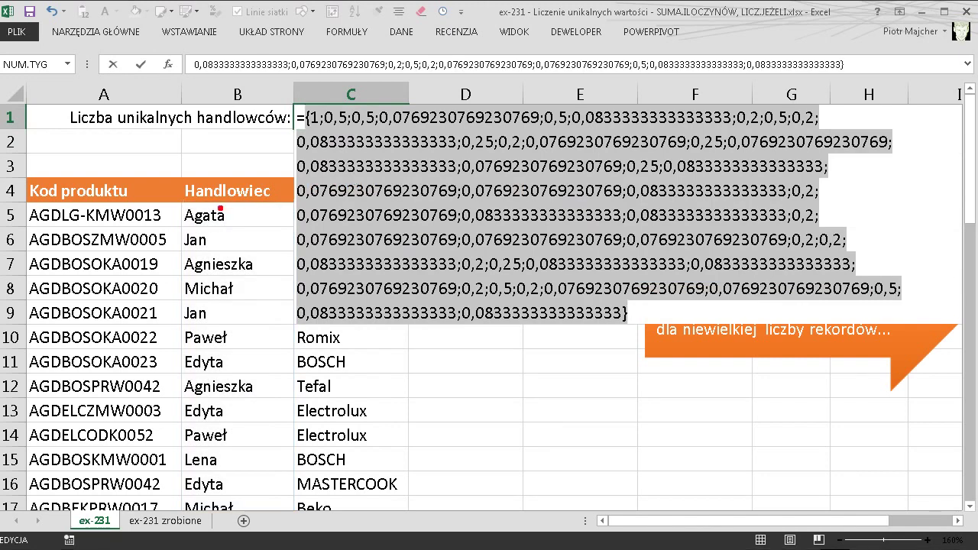
{"action": "left_click_drag", "start_coordinate": [192, 204], "coordinate": [192, 200]}
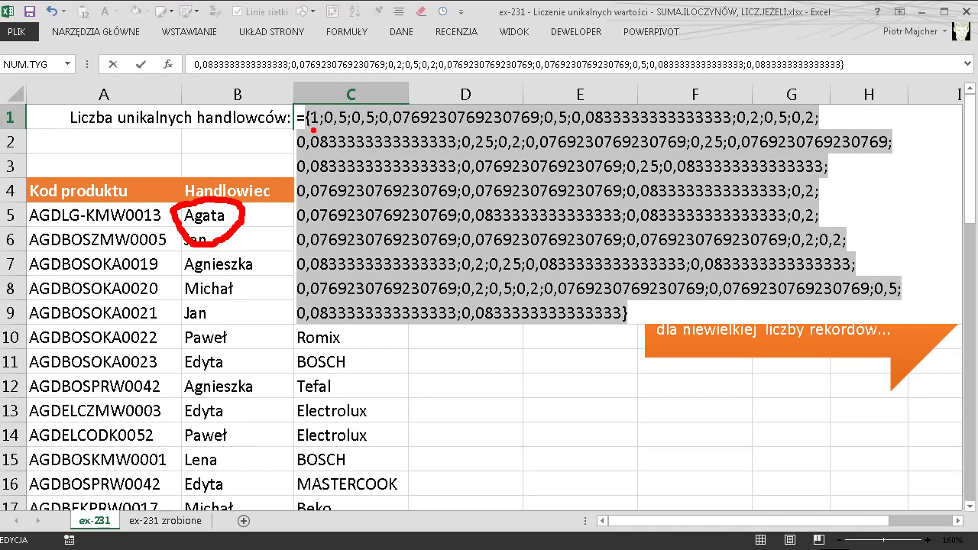
{"action": "key", "text": "e"}
{"action": "mouse_move", "coordinate": [208, 220]}
{"action": "left_mouse_down"}
{"action": "mouse_move", "coordinate": [167, 229]}
{"action": "mouse_move", "coordinate": [214, 221]}
{"action": "left_mouse_up"}
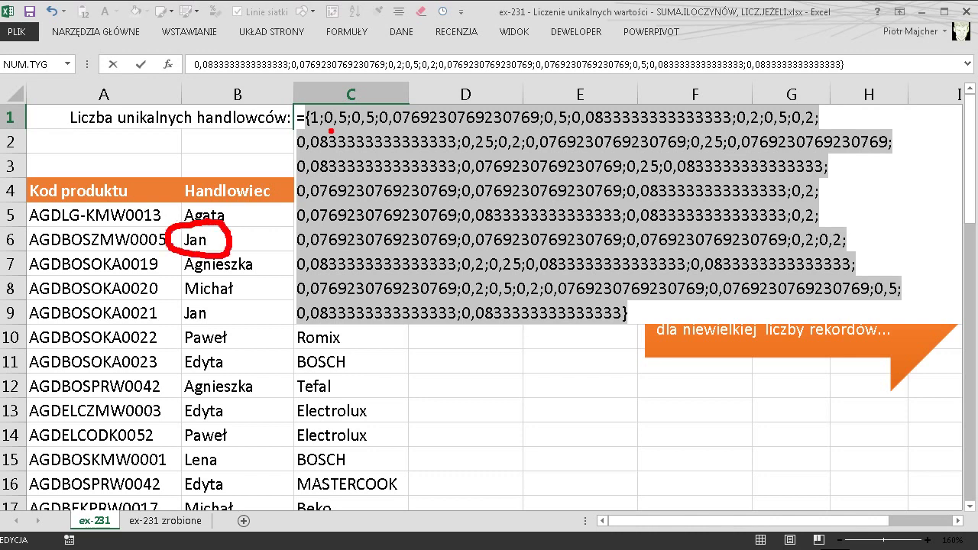
{"action": "mouse_move", "coordinate": [189, 299]}
{"action": "left_mouse_down"}
{"action": "mouse_move", "coordinate": [182, 330]}
{"action": "mouse_move", "coordinate": [193, 296]}
{"action": "left_mouse_up"}
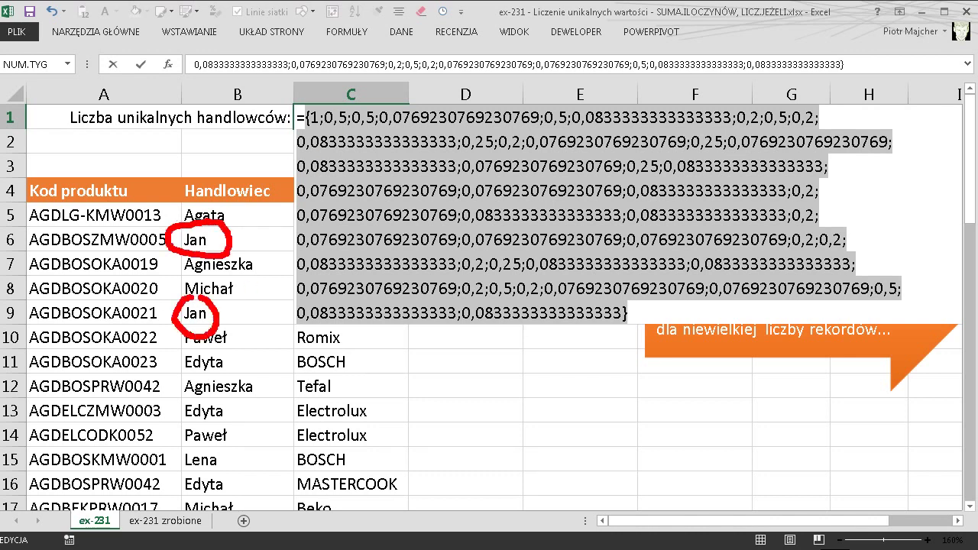
{"action": "left_click_drag", "start_coordinate": [327, 131], "coordinate": [350, 131]}
{"action": "left_click_drag", "start_coordinate": [545, 130], "coordinate": [569, 129]}
{"action": "left_click_drag", "start_coordinate": [303, 160], "coordinate": [298, 159]}
{"action": "left_click_drag", "start_coordinate": [341, 107], "coordinate": [399, 57]}
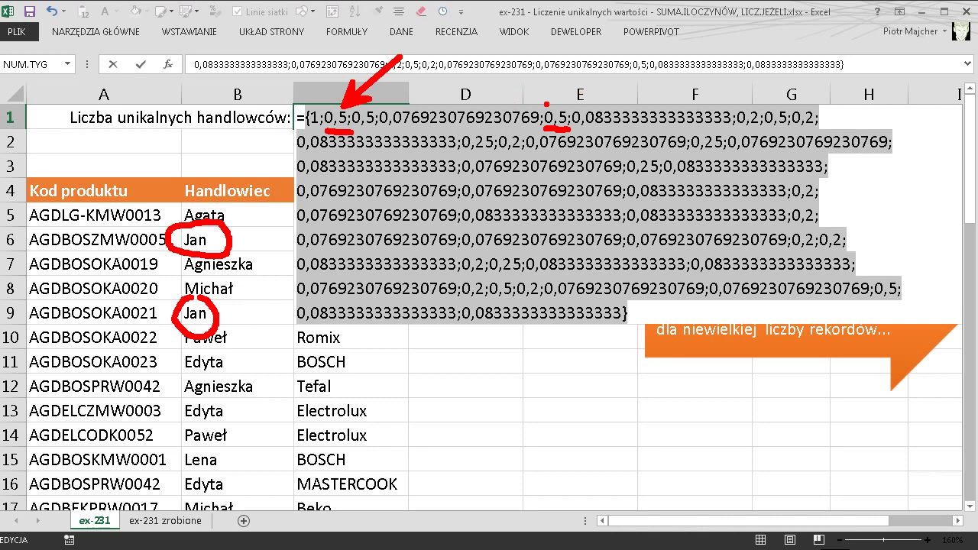
{"action": "left_click_drag", "start_coordinate": [546, 104], "coordinate": [434, 57]}
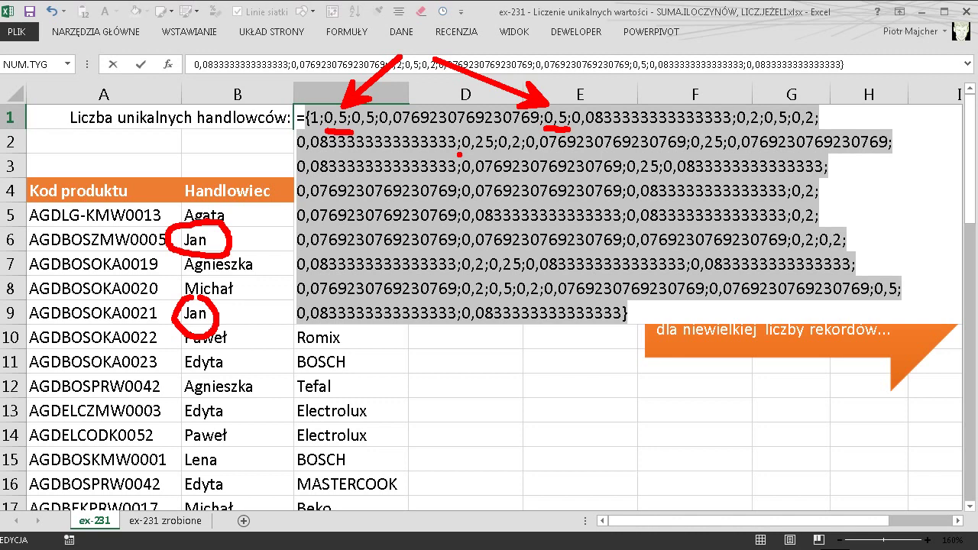
{"action": "key", "text": "Escape"}
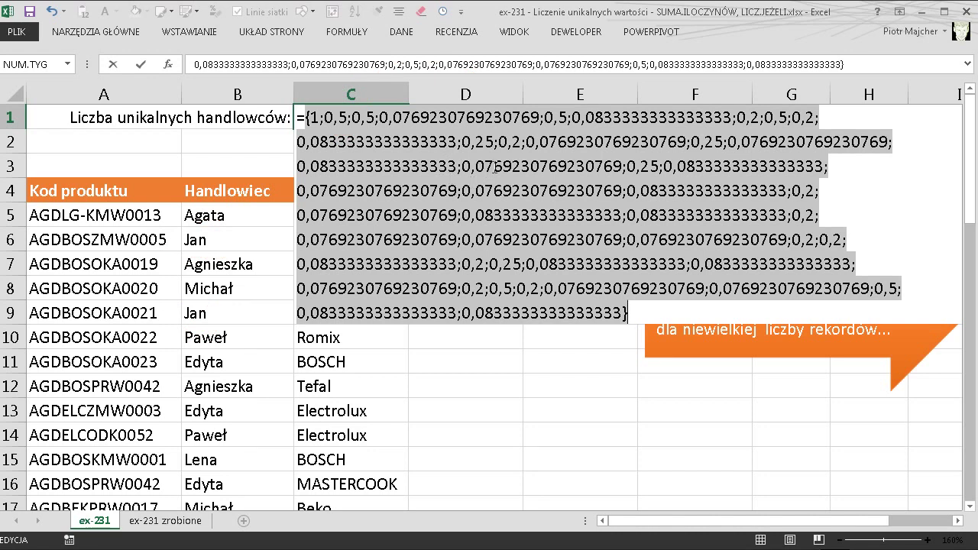
- Wrap the C1 formula in SUMA( ) as an array formula, returning 9
{"action": "key", "text": "ctrl+z"}
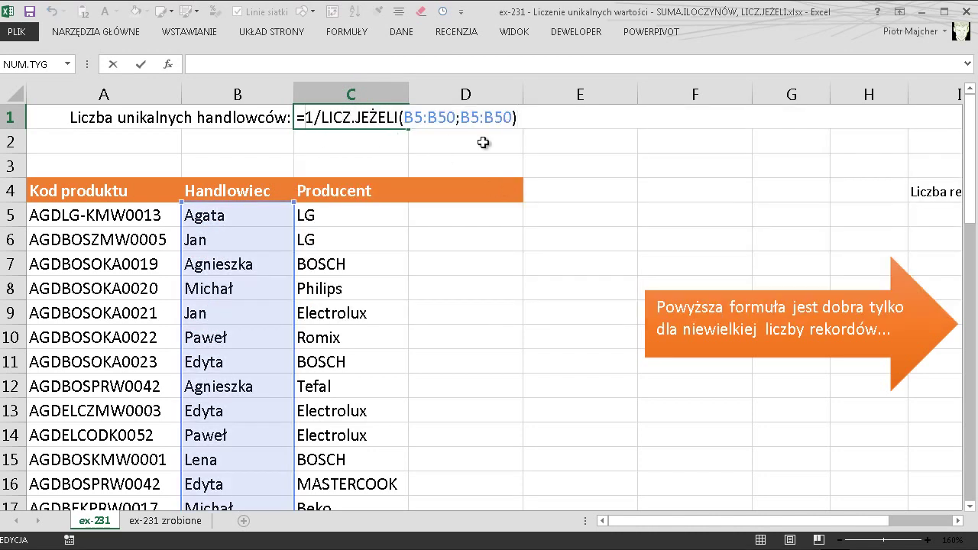
{"action": "type", "text": "suma("}
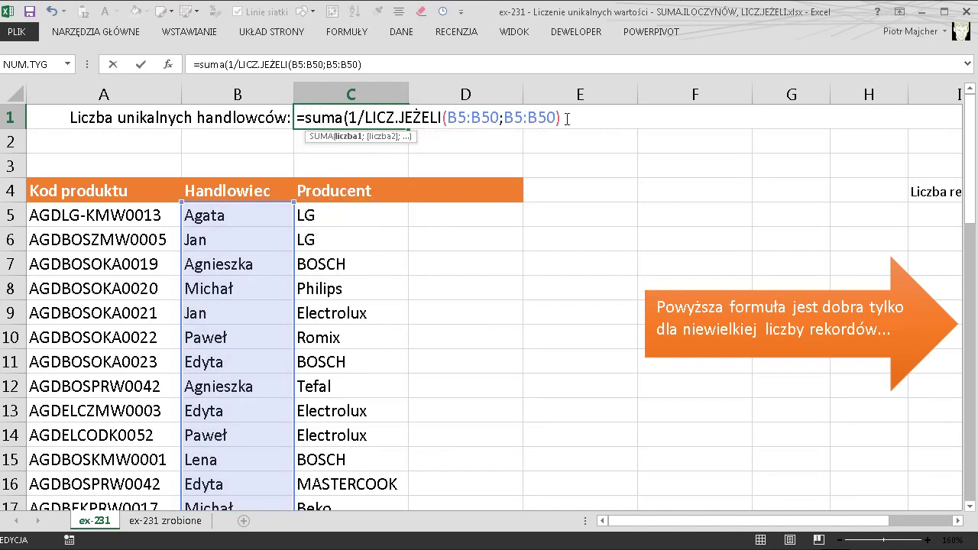
{"action": "type", "text": ")"}
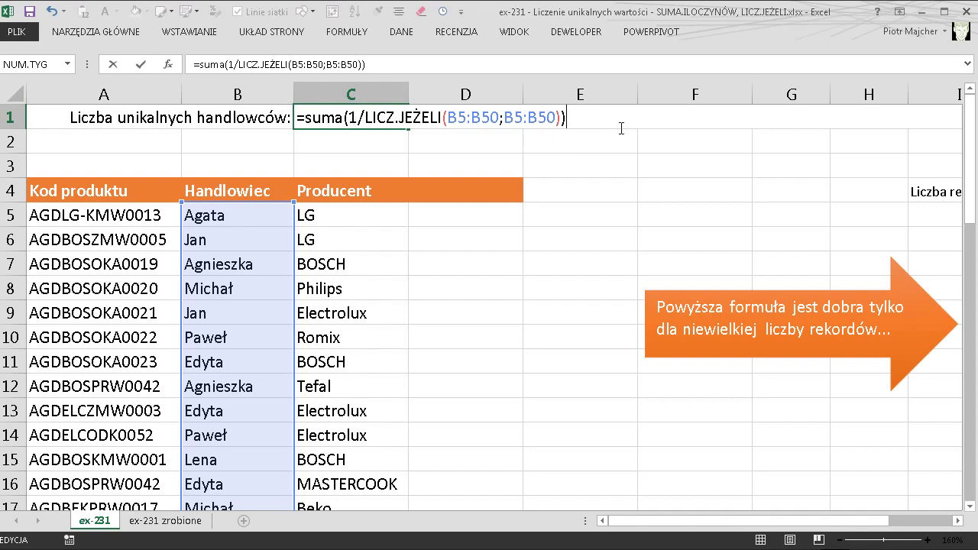
{"action": "key", "text": "ctrl+shift+Return"}
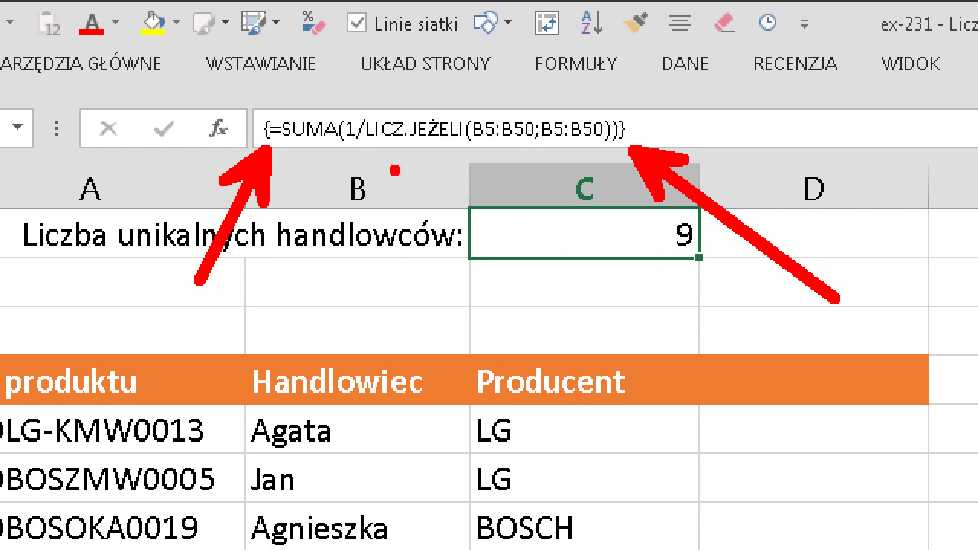
{"action": "mouse_move", "coordinate": [342, 139]}
{"action": "left_mouse_down"}
{"action": "mouse_move", "coordinate": [579, 159]}
{"action": "mouse_move", "coordinate": [623, 148]}
{"action": "left_mouse_up"}
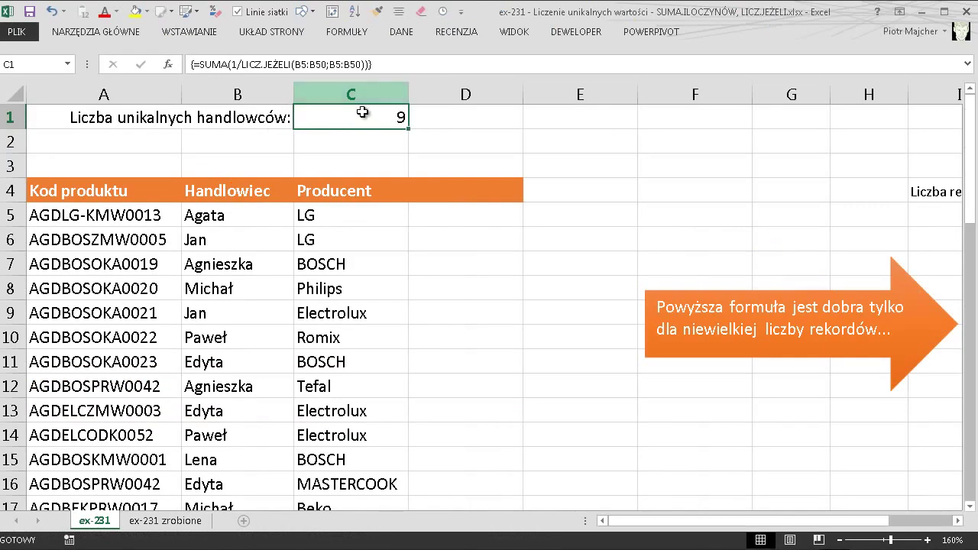
{"action": "double_click", "coordinate": [366, 117]}
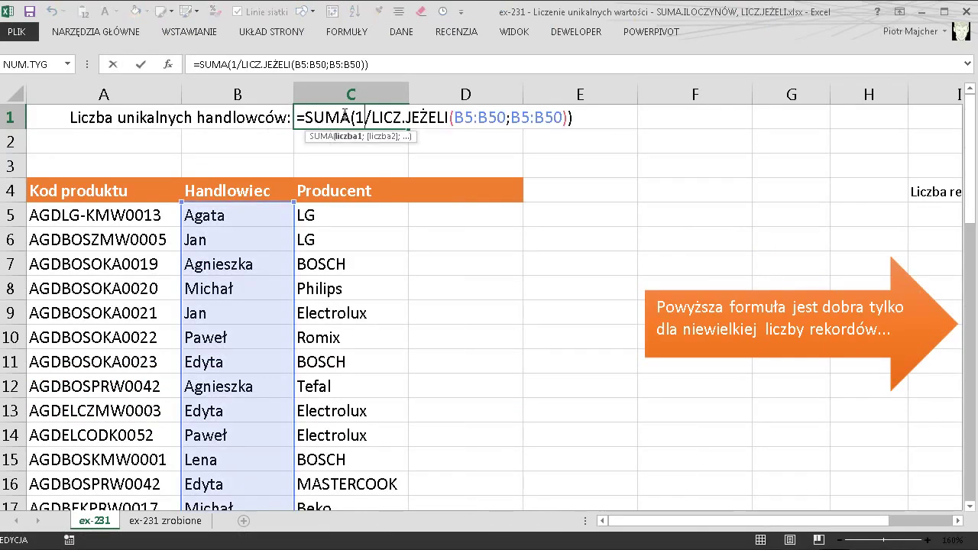
- Change SUMA to SUMA.ILOCZYNÓW in C1 and commit it as a normal formula
{"action": "left_click", "coordinate": [351, 117]}
{"action": "type", "text": ".ilo"}
{"action": "key", "text": "Tab"}
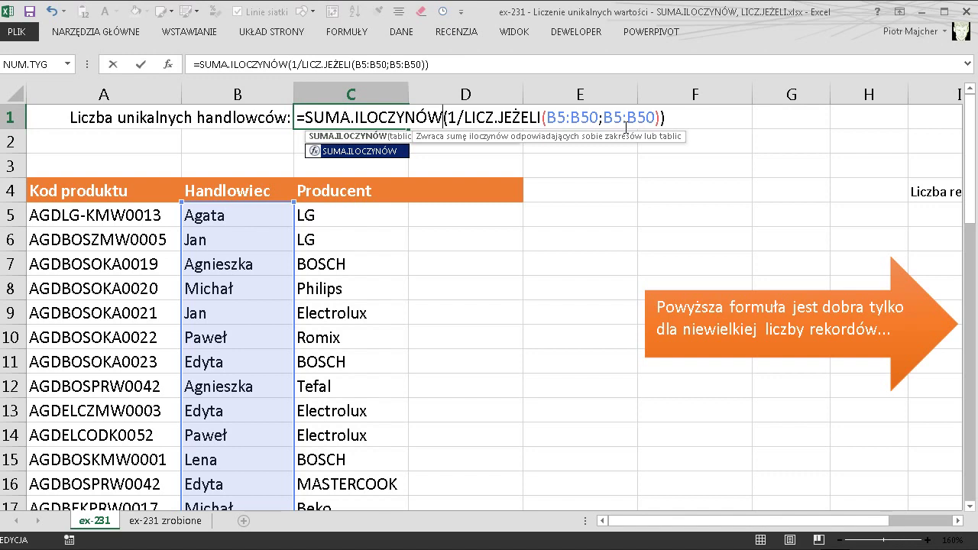
{"action": "key", "text": "Return"}
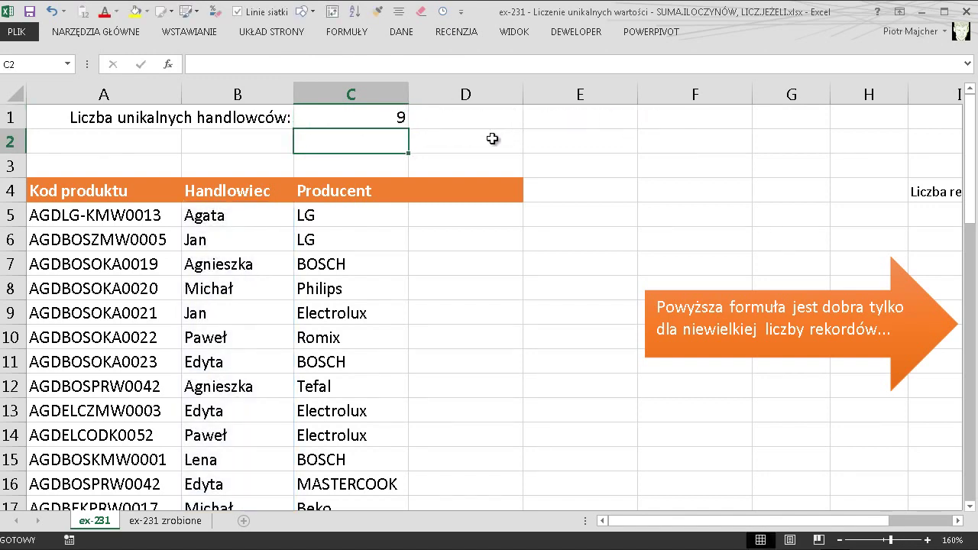
- Replace B6 with a new salesperson name and confirm C1 now counts 10
{"action": "left_click", "coordinate": [239, 238]}
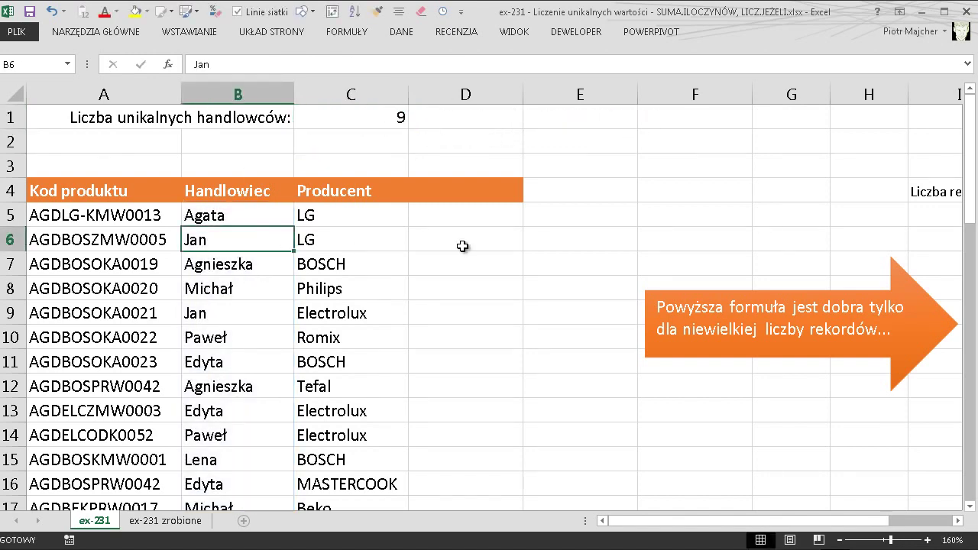
{"action": "type", "text": "Dawid"}
{"action": "key", "text": "Return"}
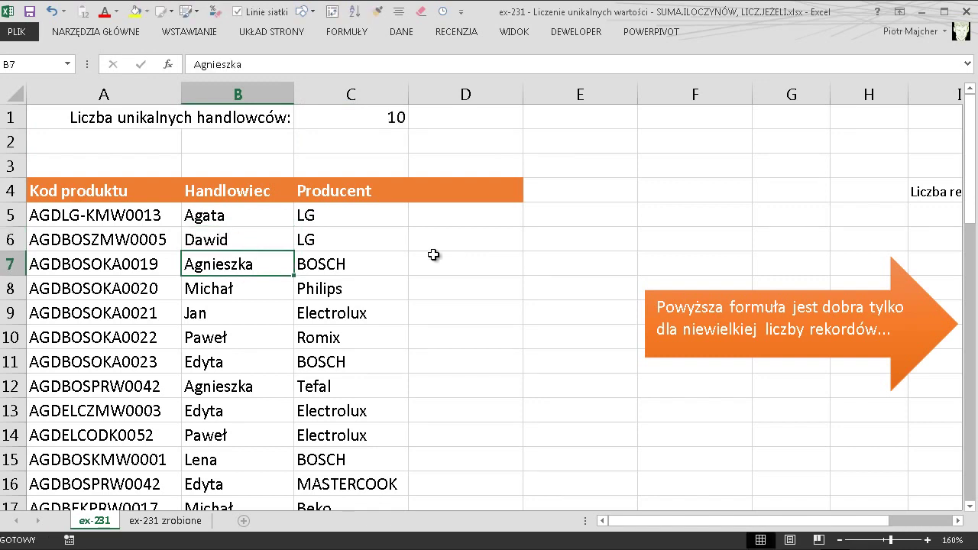
{"action": "left_click", "coordinate": [380, 124]}
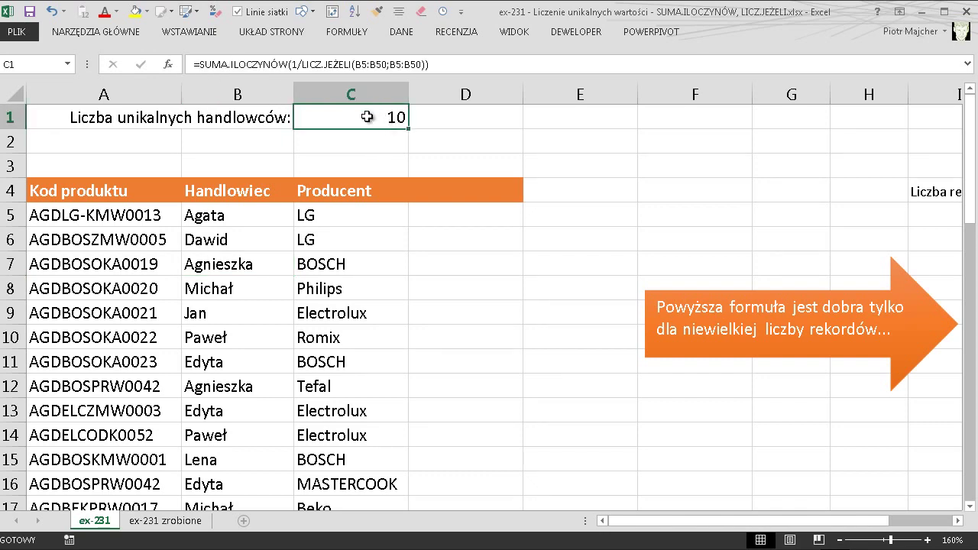
{"action": "double_click", "coordinate": [368, 117]}
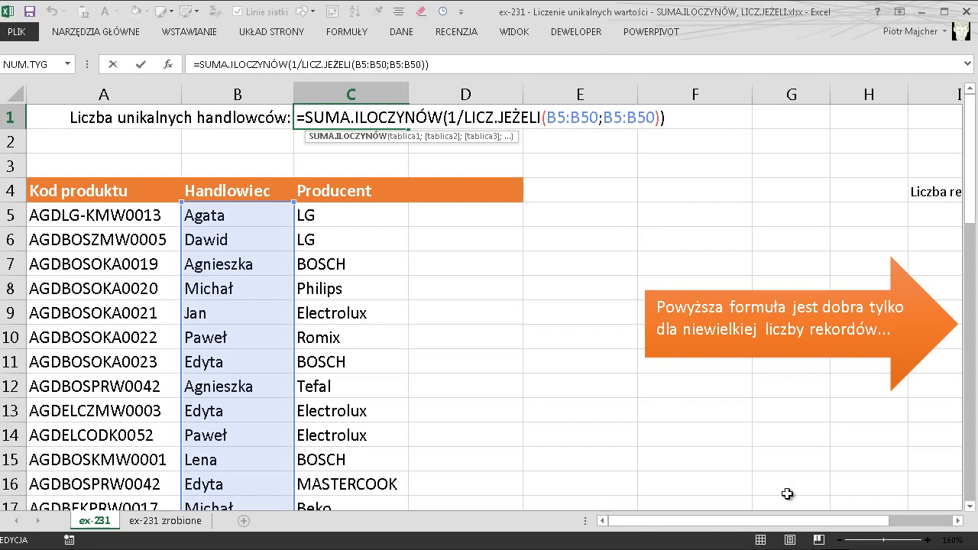
{"action": "key", "text": "Escape"}
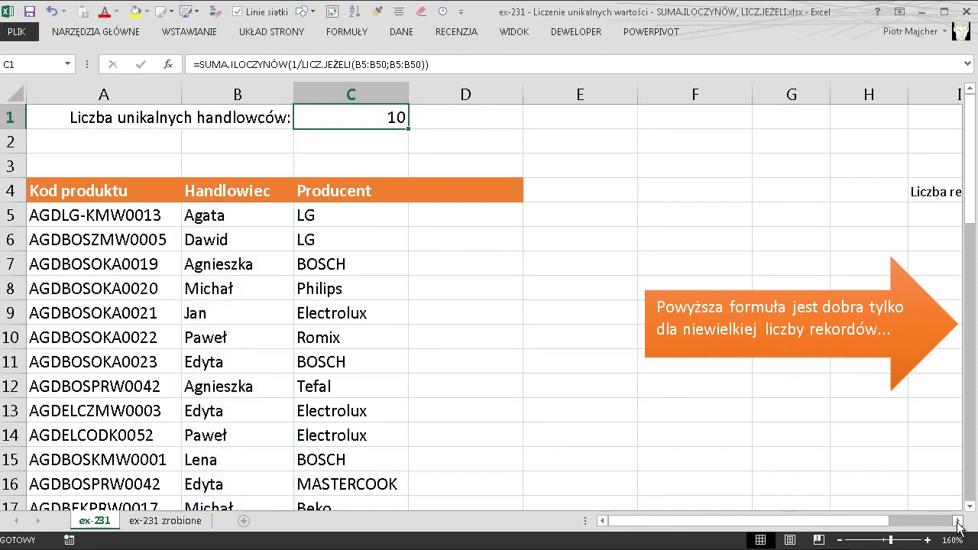
- Scroll right to show the execution-time table in columns I:J
{"action": "left_click", "coordinate": [957, 520]}
{"action": "left_click", "coordinate": [957, 520]}
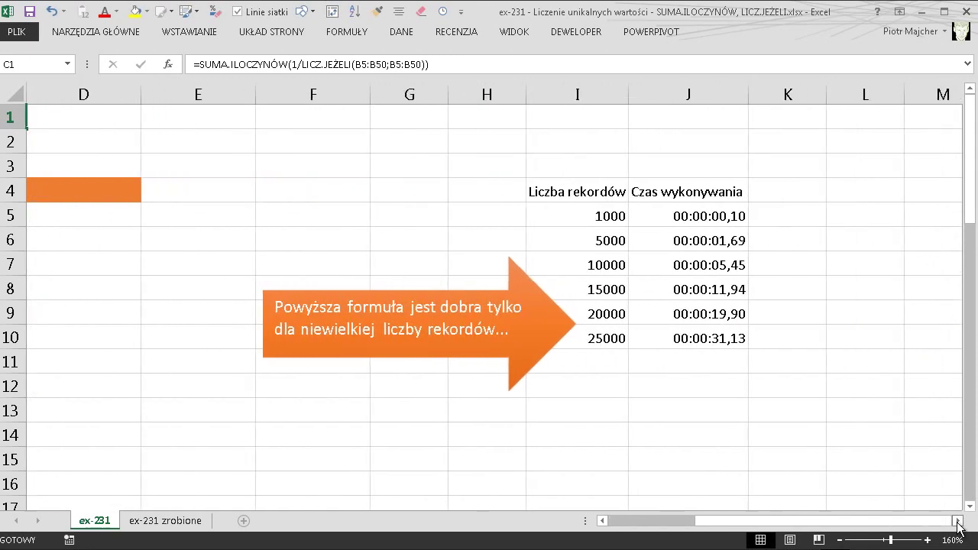
{"action": "left_click", "coordinate": [958, 520]}
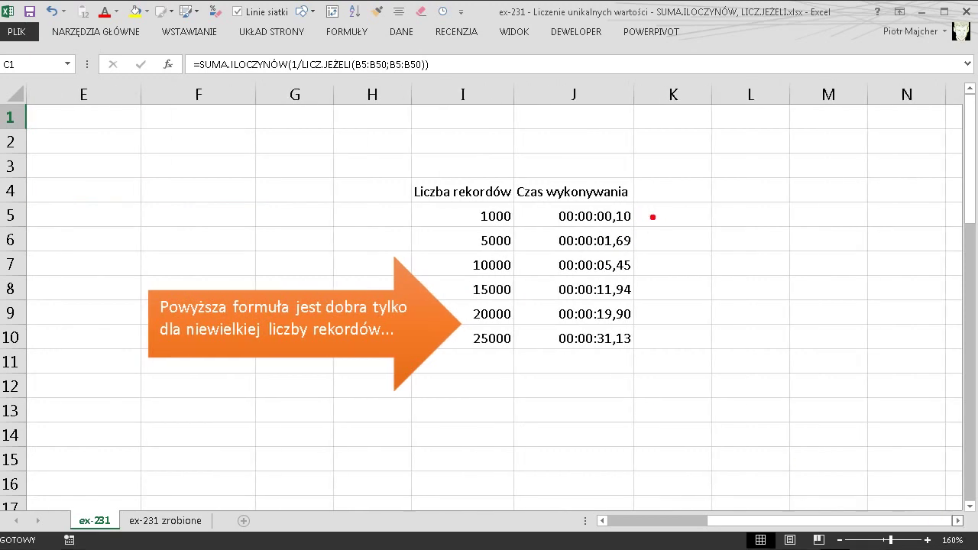
- Highlight the times for 1000 (00:00:00,10), 5000 (00:00:01,69) and 25000 records (00:00:31,13)
{"action": "left_click_drag", "start_coordinate": [642, 221], "coordinate": [753, 232]}
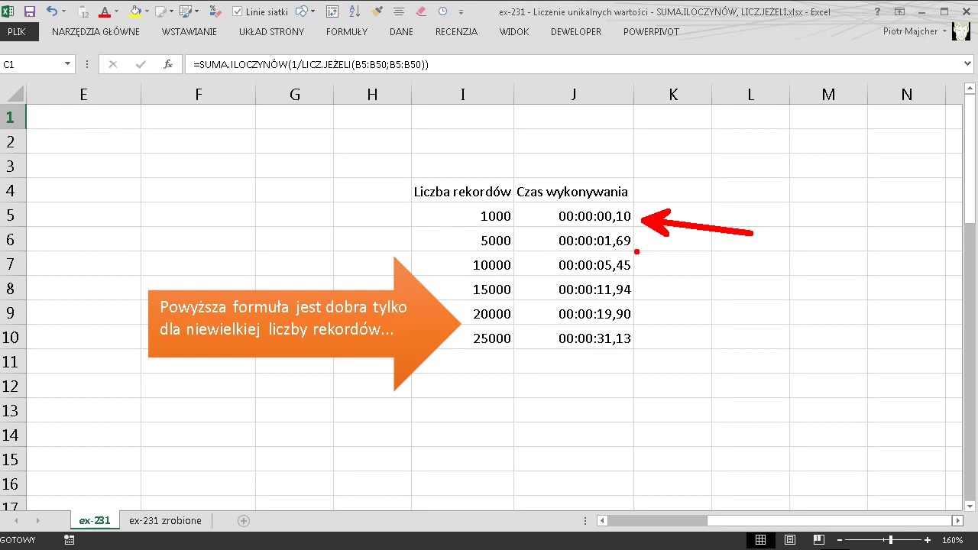
{"action": "left_click_drag", "start_coordinate": [636, 250], "coordinate": [696, 288]}
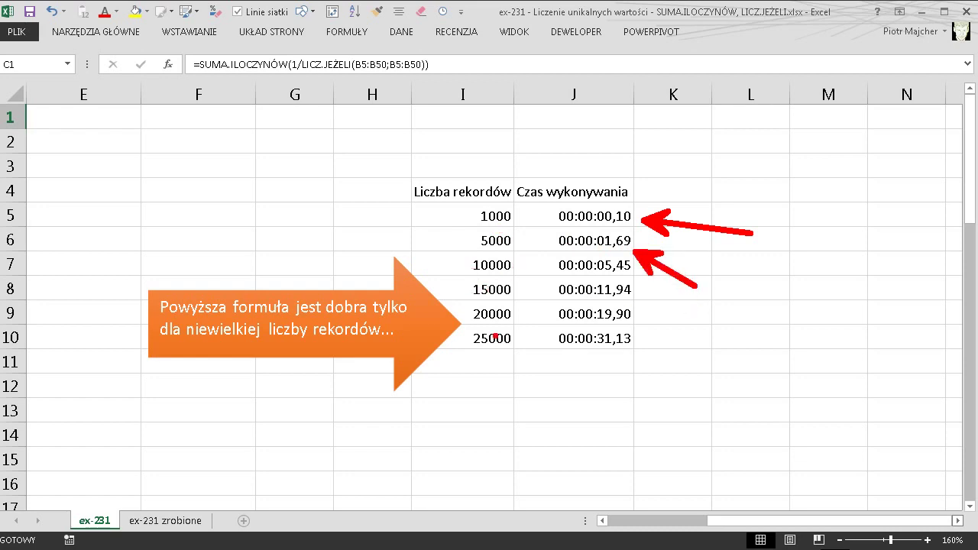
{"action": "mouse_move", "coordinate": [489, 326]}
{"action": "left_mouse_down"}
{"action": "mouse_move", "coordinate": [530, 310]}
{"action": "mouse_move", "coordinate": [487, 326]}
{"action": "left_mouse_up"}
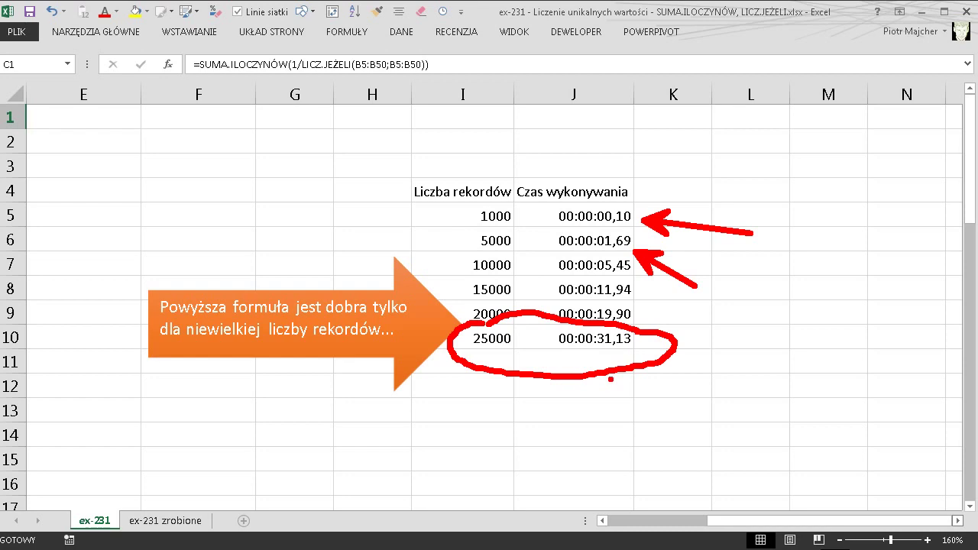